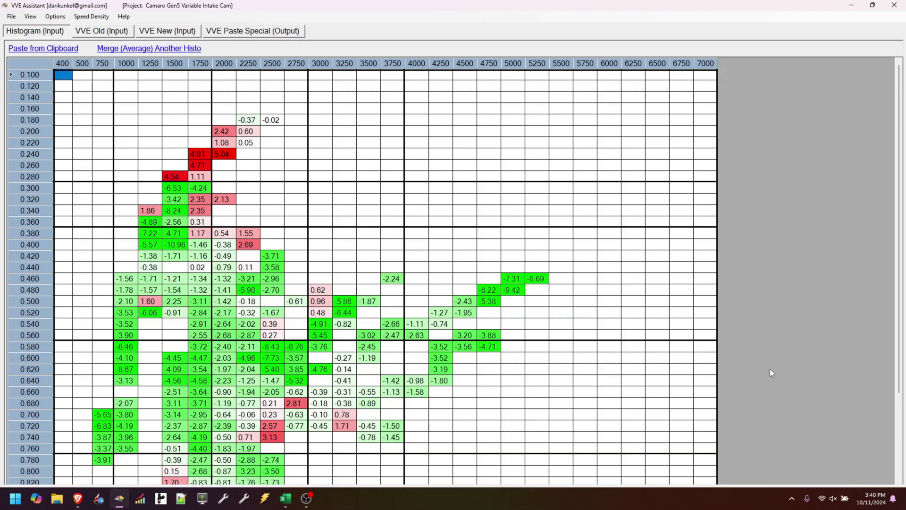
# - Drag-select blocks of histogram cells, first enlarging and then shrinking the selection
pyautogui.moveTo(173, 189); pyautogui.dragTo(465, 402)
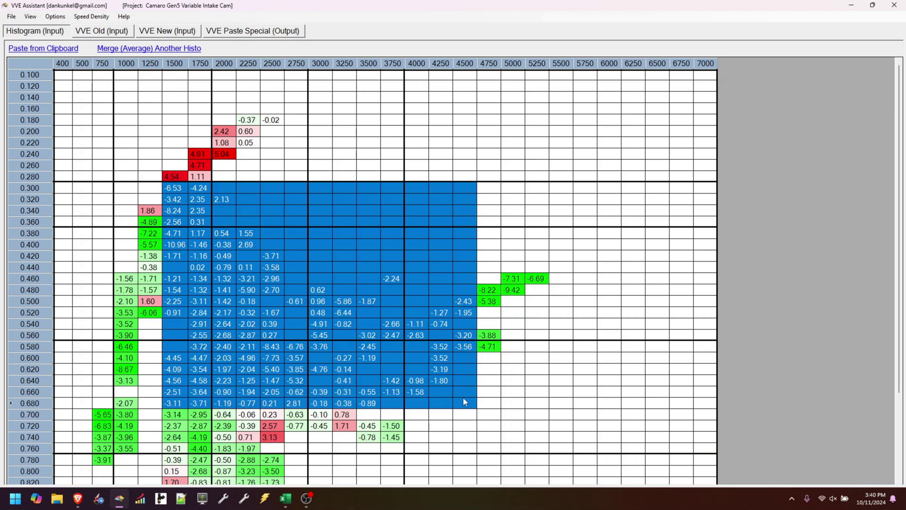
pyautogui.moveTo(530, 146); pyautogui.dragTo(205, 256)
pyautogui.moveTo(151, 134); pyautogui.dragTo(416, 413)
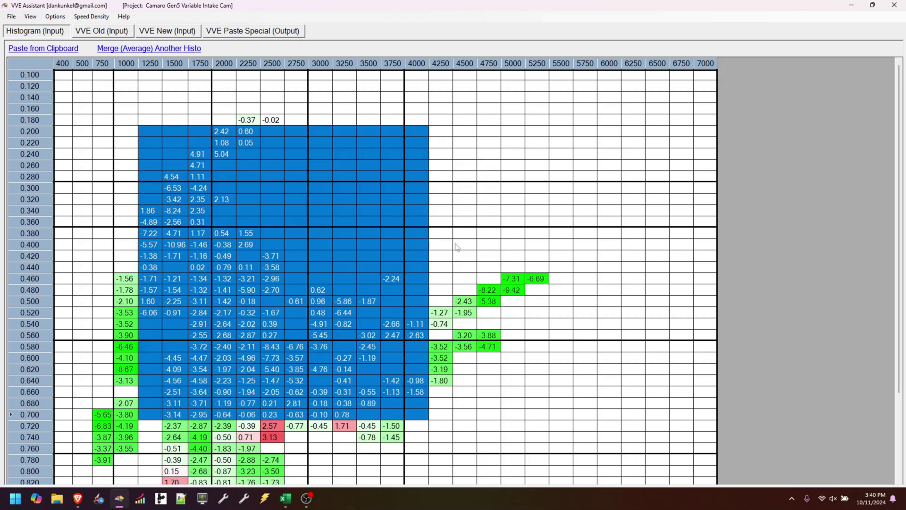
pyautogui.moveTo(495, 180); pyautogui.dragTo(248, 379)
pyautogui.moveTo(151, 133); pyautogui.dragTo(392, 359)
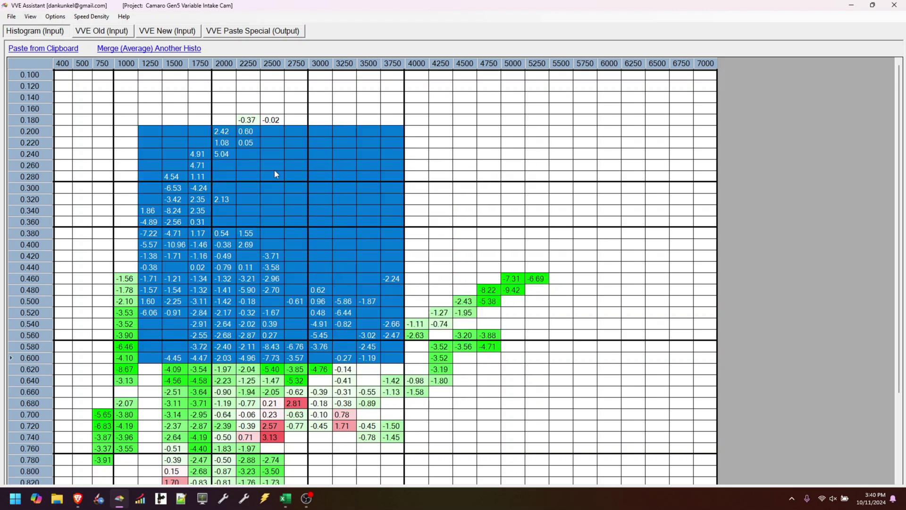
# - Select blocks of cells in the VVE Old and VVE New input tables
pyautogui.click(118, 32)
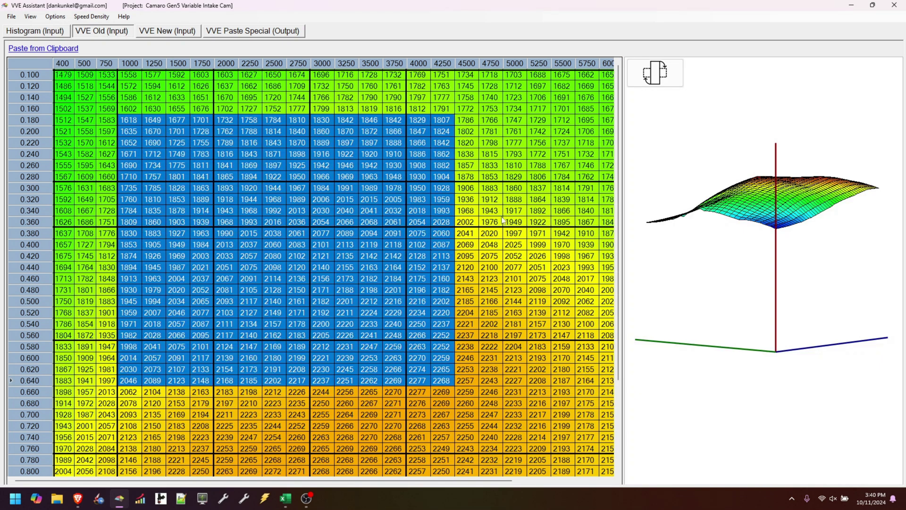
pyautogui.moveTo(519, 178); pyautogui.dragTo(203, 380)
pyautogui.click(180, 33)
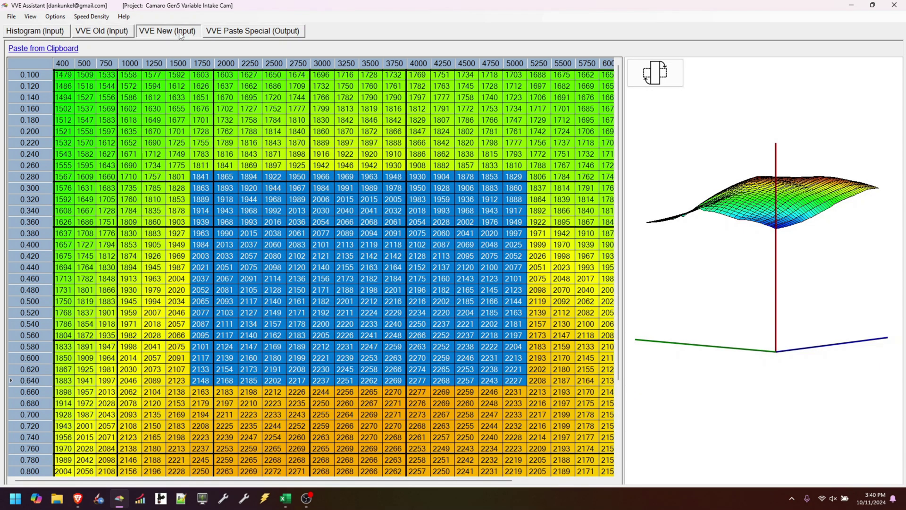
pyautogui.moveTo(345, 210); pyautogui.dragTo(513, 324)
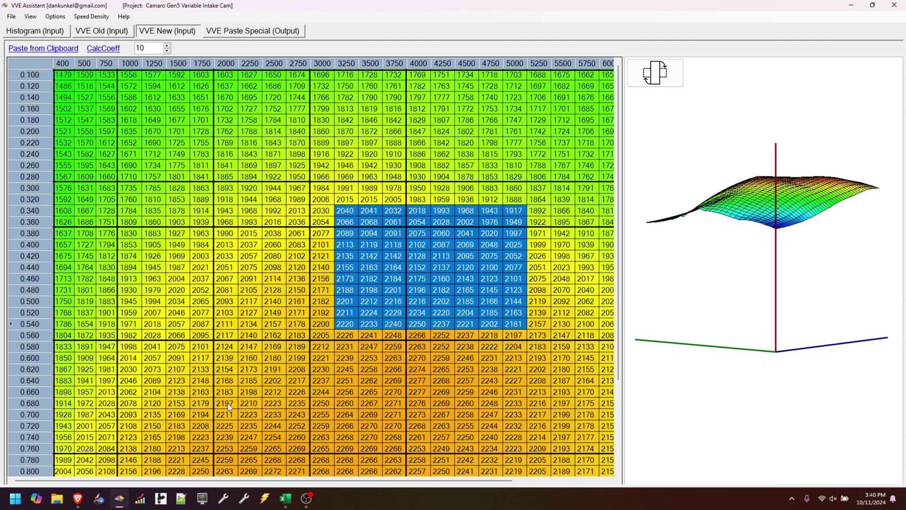
pyautogui.moveTo(228, 403); pyautogui.dragTo(226, 415)
# - On the Paste Special grid, select the empty 2000–2750 and 1000–1750 blocks to fill them with 1.26, 2.13, -1.39, -2.50
pyautogui.click(262, 33)
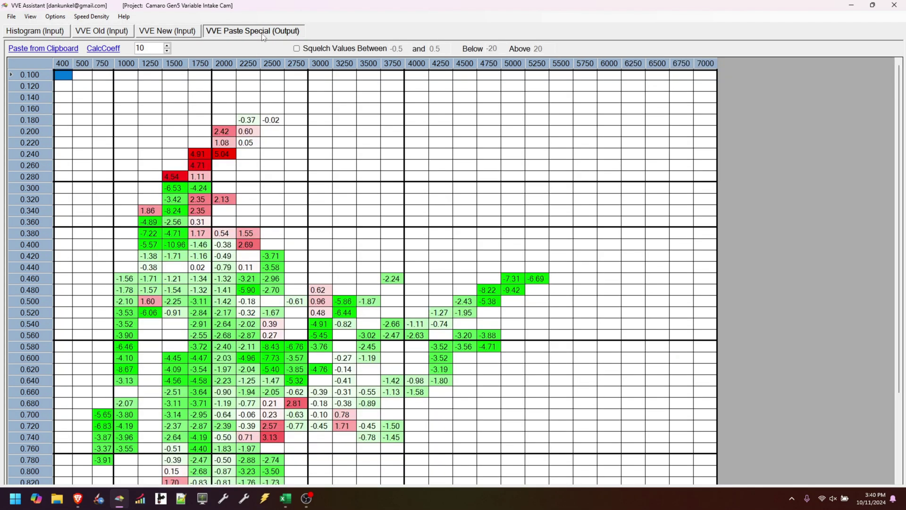
pyautogui.moveTo(223, 176); pyautogui.dragTo(309, 70)
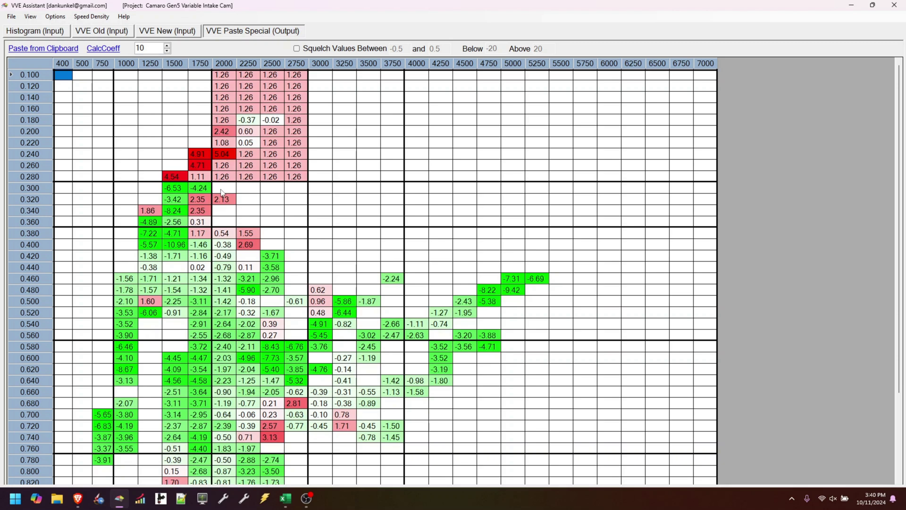
pyautogui.moveTo(224, 188); pyautogui.dragTo(290, 223)
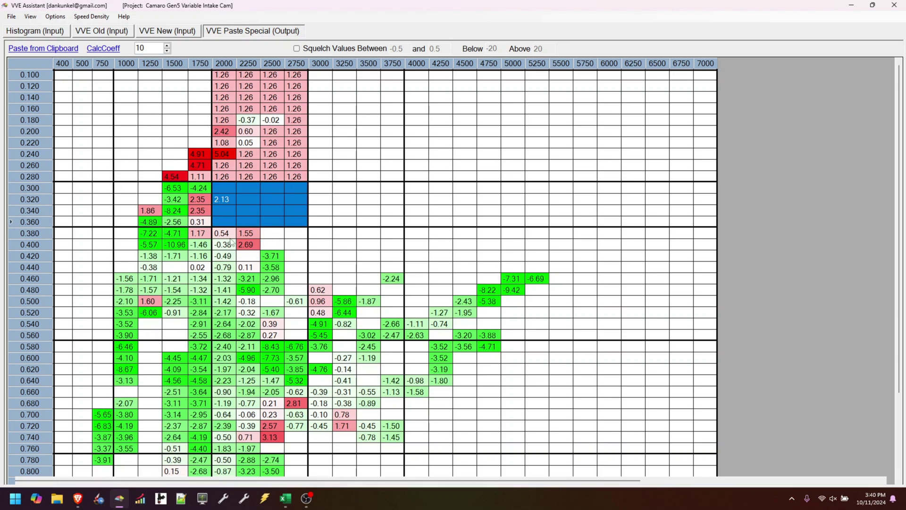
pyautogui.moveTo(218, 236); pyautogui.dragTo(297, 336)
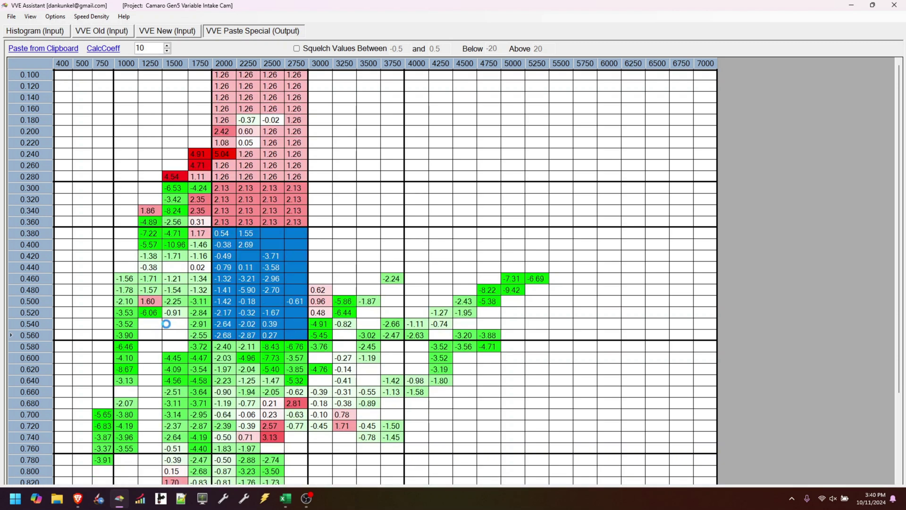
pyautogui.moveTo(125, 234); pyautogui.dragTo(196, 336)
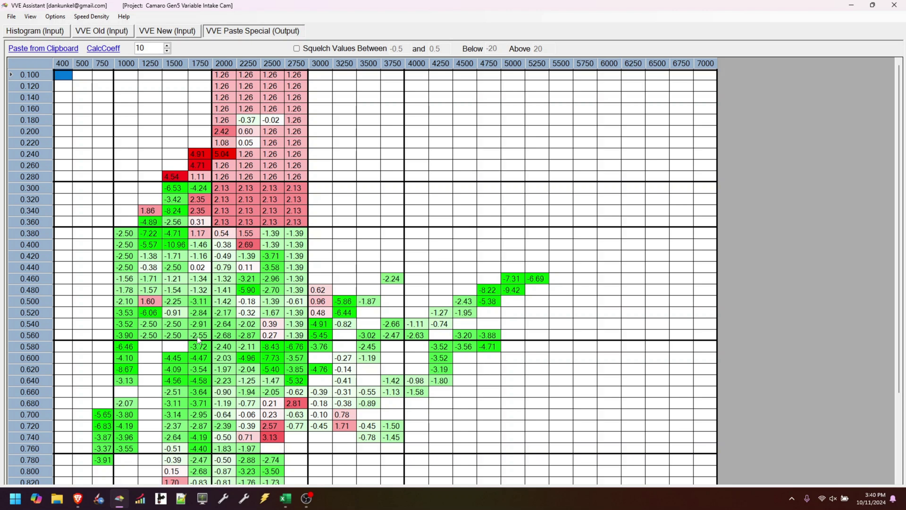
# - Show the VVE New table, rotate its 3D VE surface, and narrow the table to enlarge the plot
pyautogui.click(153, 32)
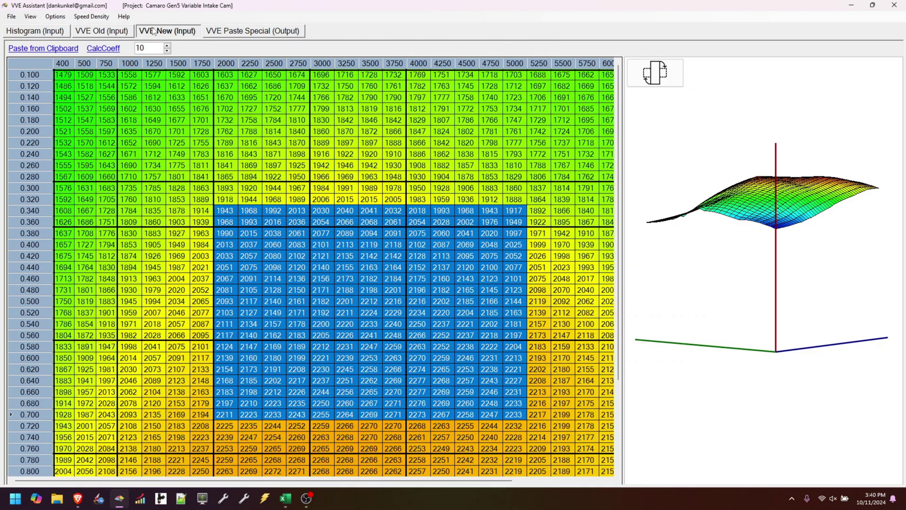
pyautogui.moveTo(760, 245); pyautogui.dragTo(671, 258)
pyautogui.moveTo(622, 223); pyautogui.dragTo(304, 218)
pyautogui.moveTo(576, 249); pyautogui.dragTo(659, 232)
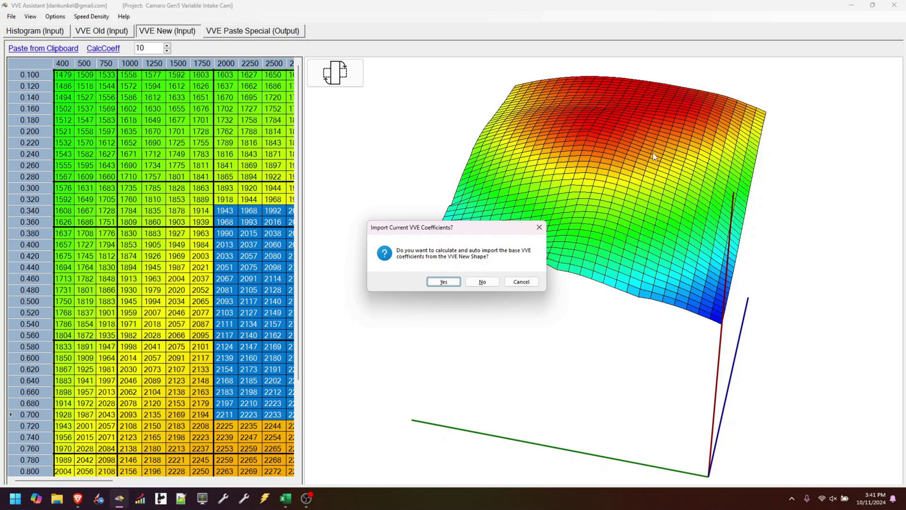
pyautogui.click(485, 285)
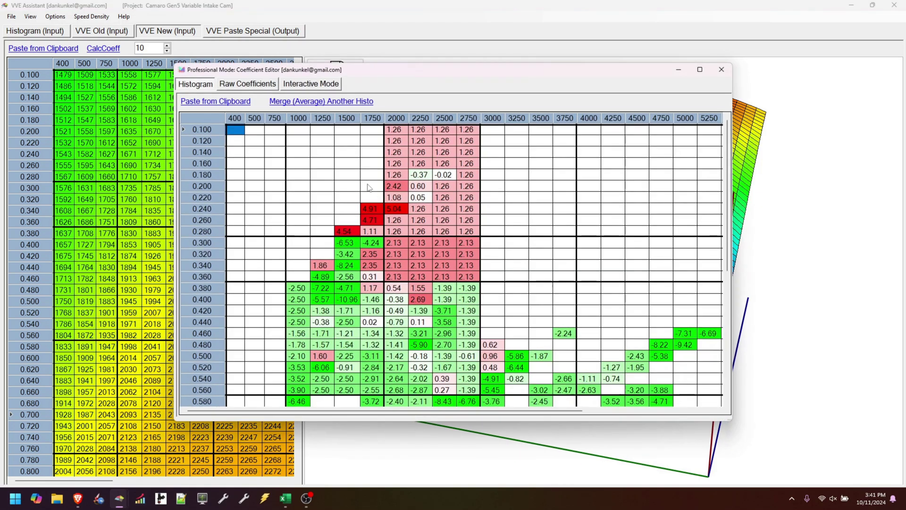
pyautogui.click(263, 85)
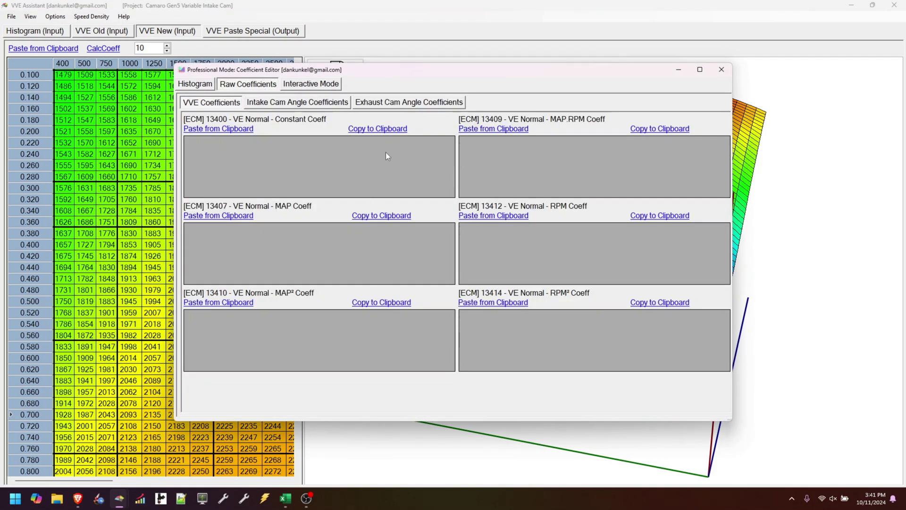
pyautogui.click(720, 70)
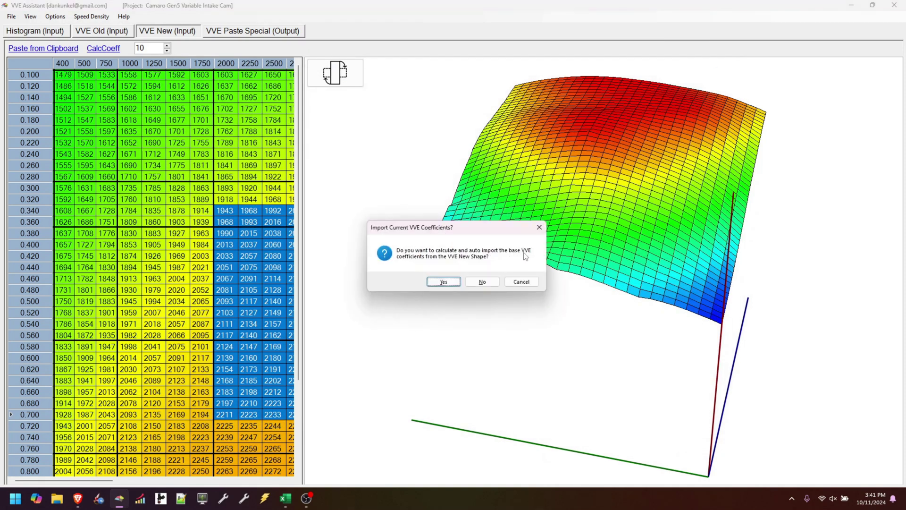
# - Accept the base VVE coefficient import, review the Raw Coefficients, and close the Coefficient Editor
pyautogui.click(444, 282)
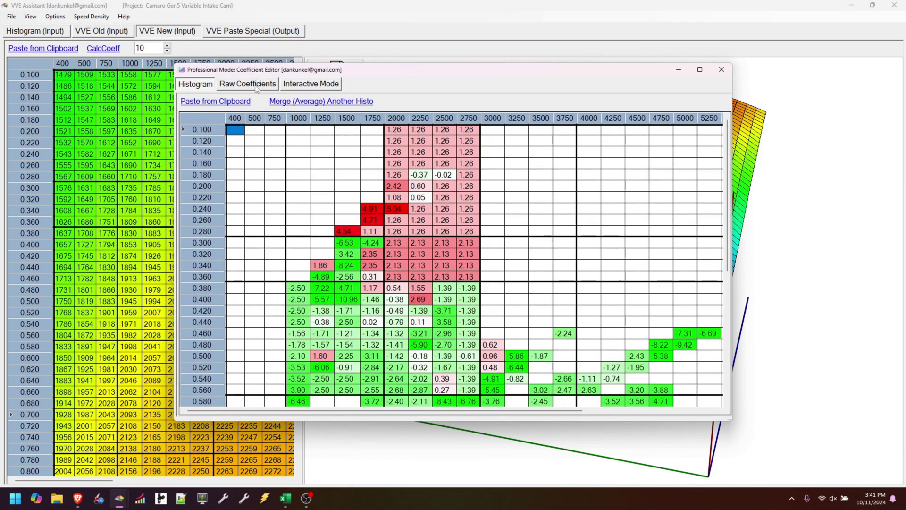
pyautogui.click(257, 87)
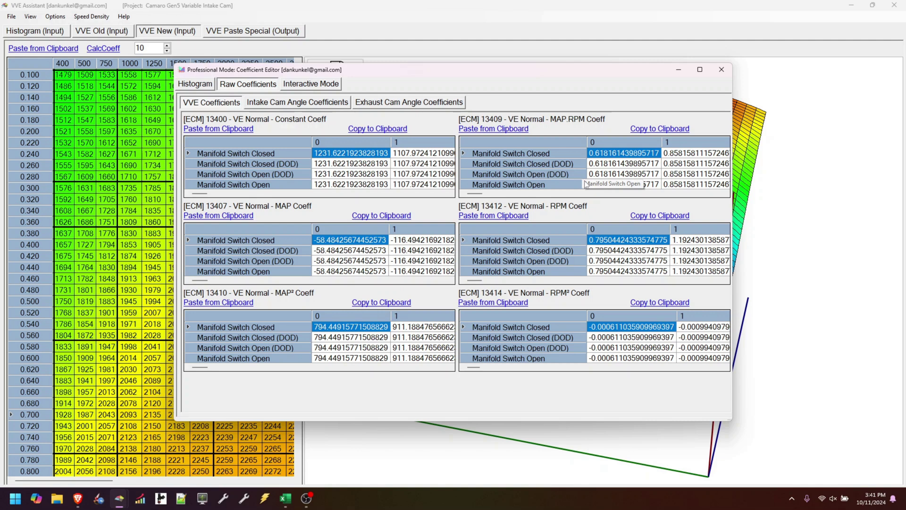
pyautogui.click(721, 69)
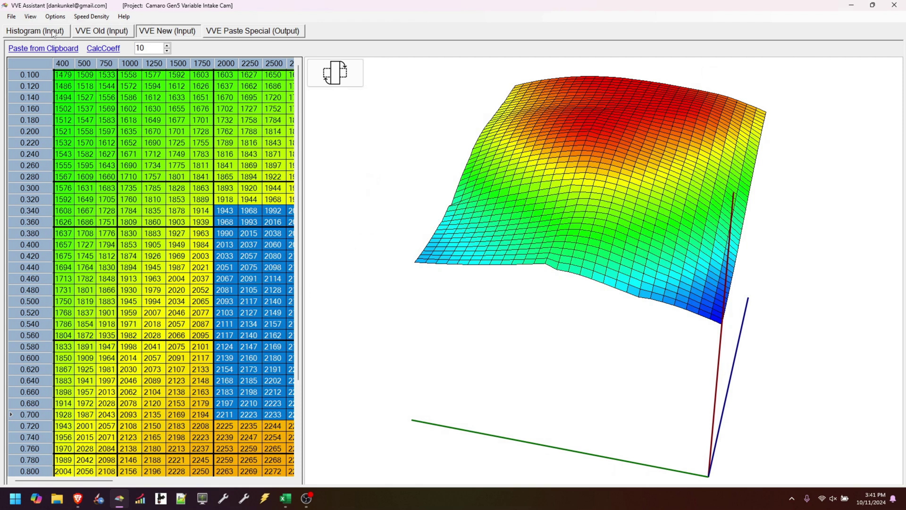
# - Widen the VVE New table to show columns up to 5000, select a VE block, and return to the Histogram table
pyautogui.click(230, 177)
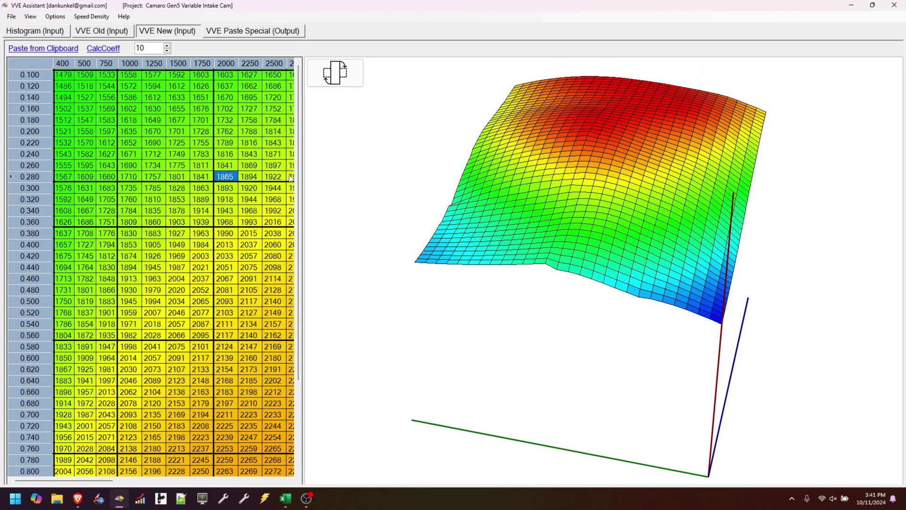
pyautogui.moveTo(304, 172); pyautogui.dragTo(545, 168)
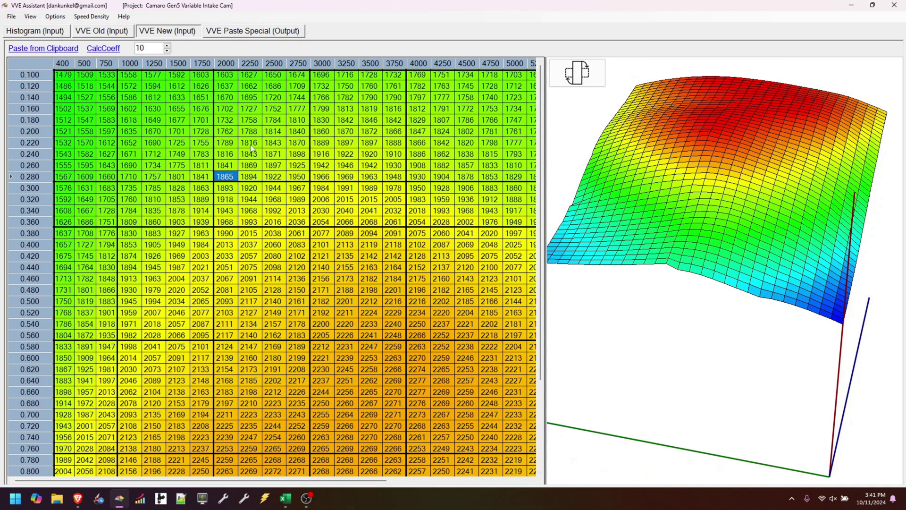
pyautogui.moveTo(85, 97); pyautogui.dragTo(400, 360)
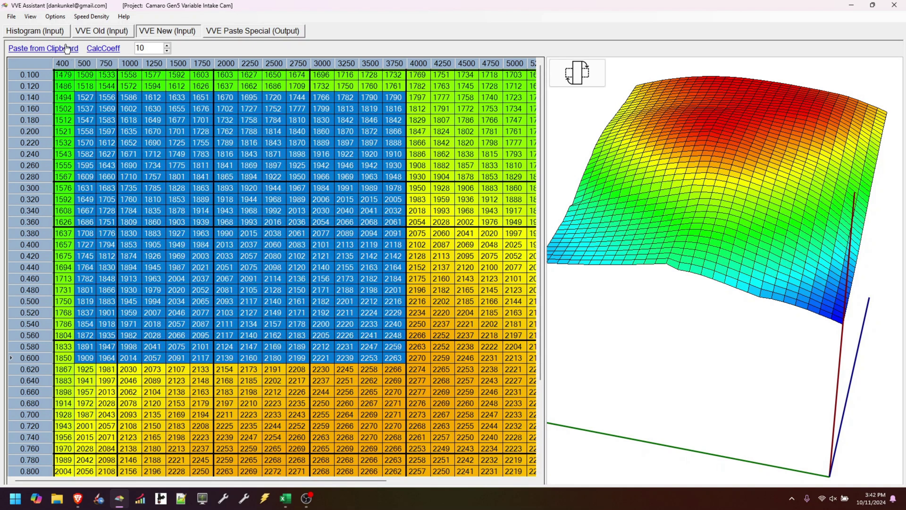
pyautogui.click(47, 33)
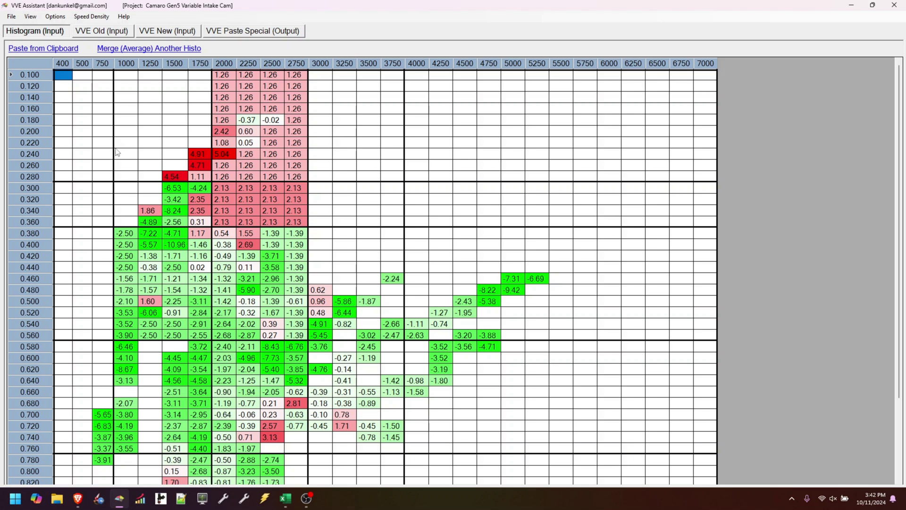
# - Copy the whole histogram table with its axis labels and switch to the blank Excel workbook Book1
pyautogui.rightClick(37, 68)
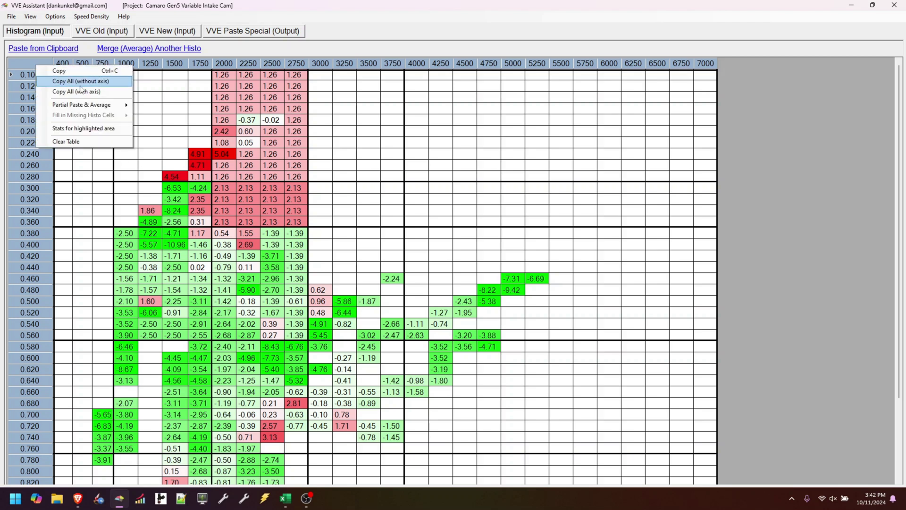
pyautogui.click(107, 82)
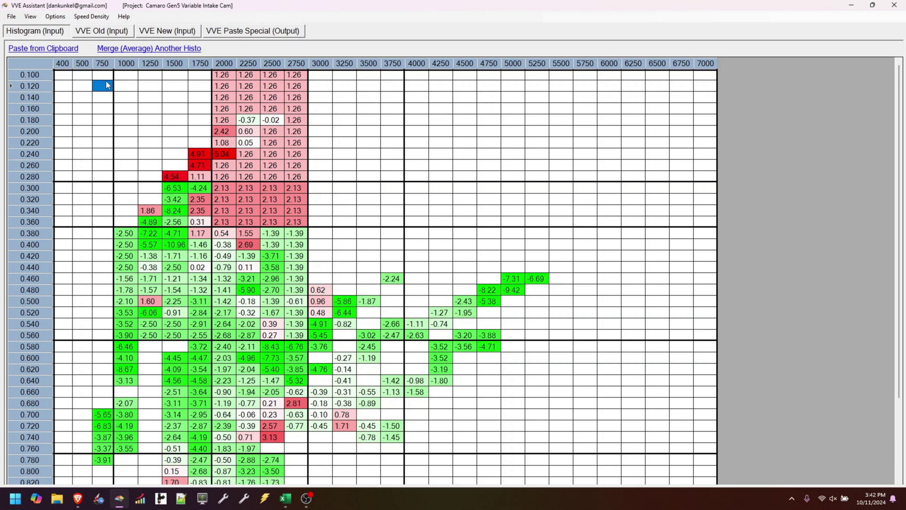
pyautogui.rightClick(33, 62)
pyautogui.click(73, 89)
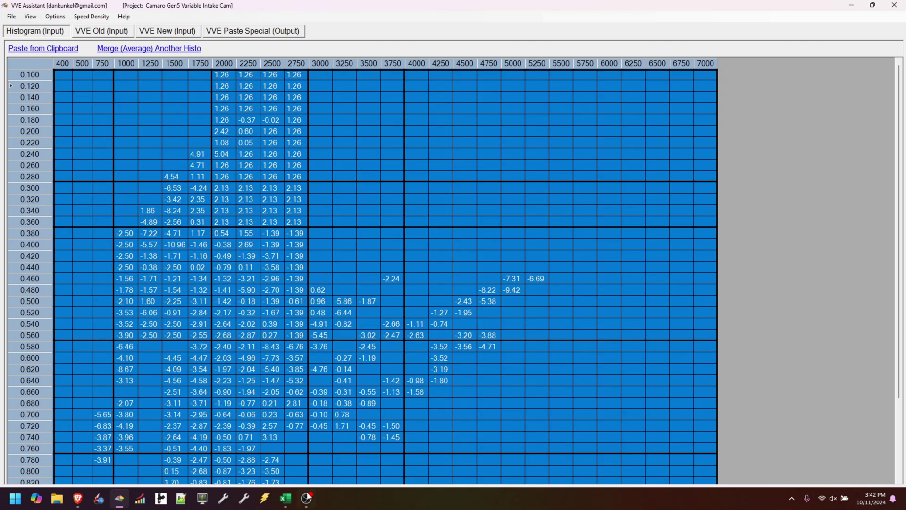
pyautogui.click(286, 498)
# - Paste the histogram into Excel at A1 and change the A7 breakpoint from 0.2 to 0.201
pyautogui.click(25, 117)
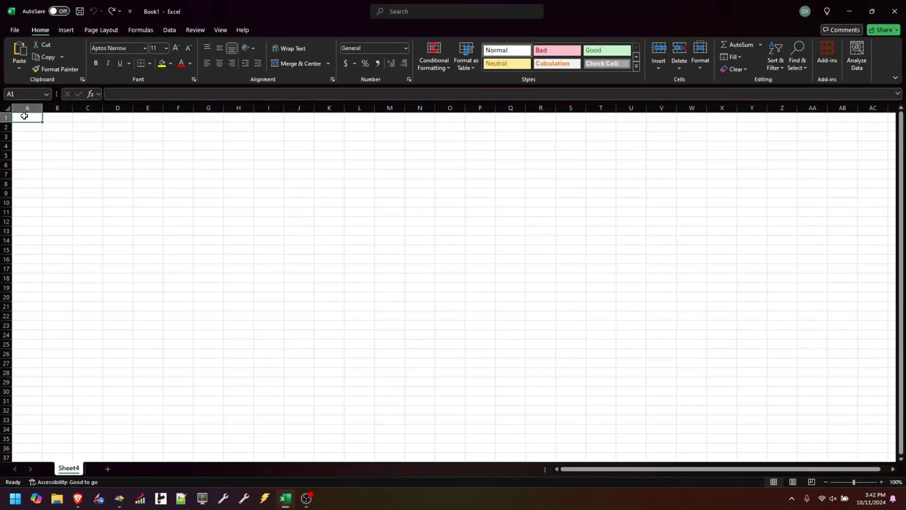
pyautogui.hotkey('ctrl', 'v')
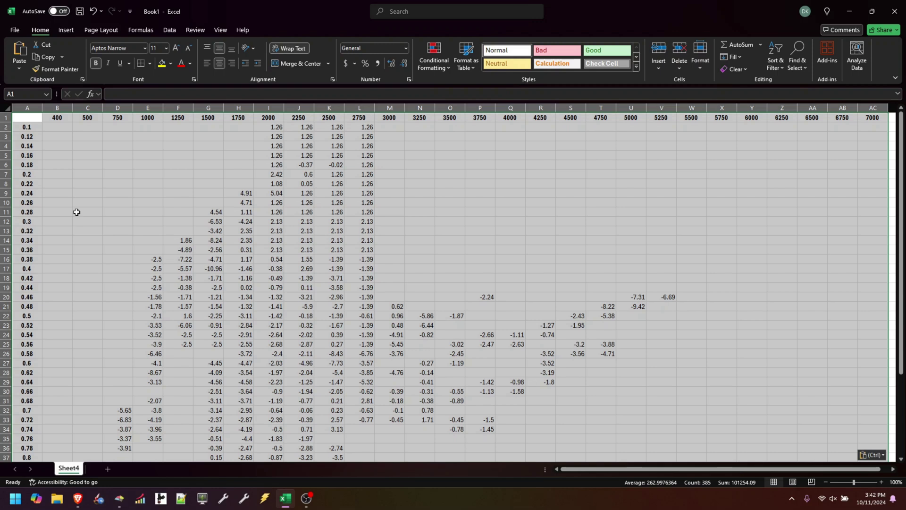
pyautogui.click(77, 212)
pyautogui.click(32, 176)
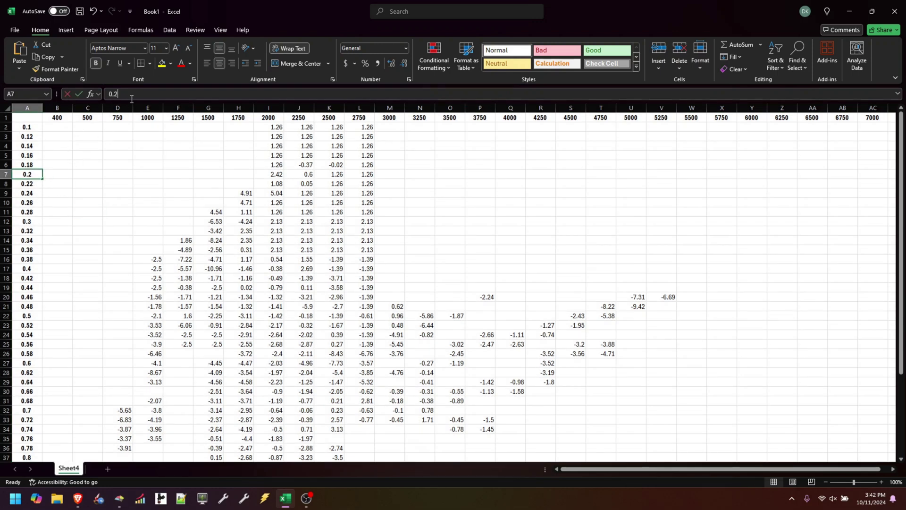
pyautogui.click(131, 96)
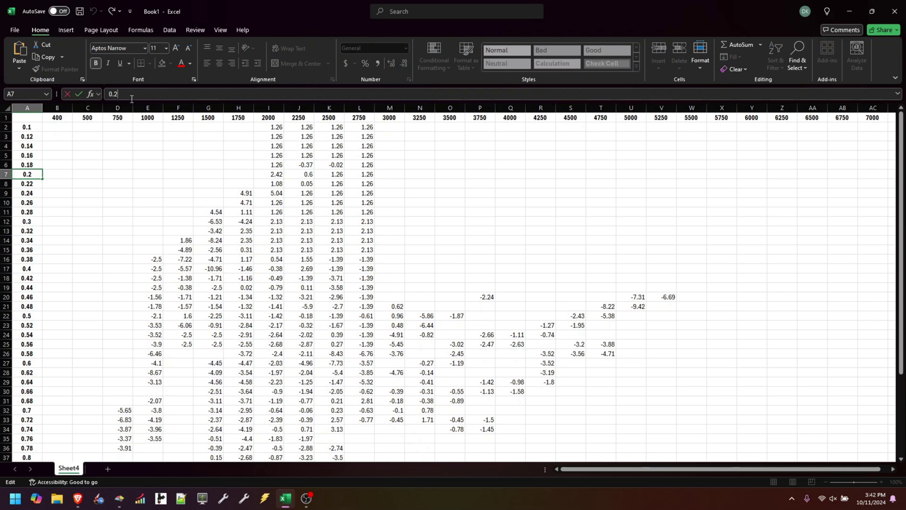
pyautogui.write('01')
pyautogui.press('Return')
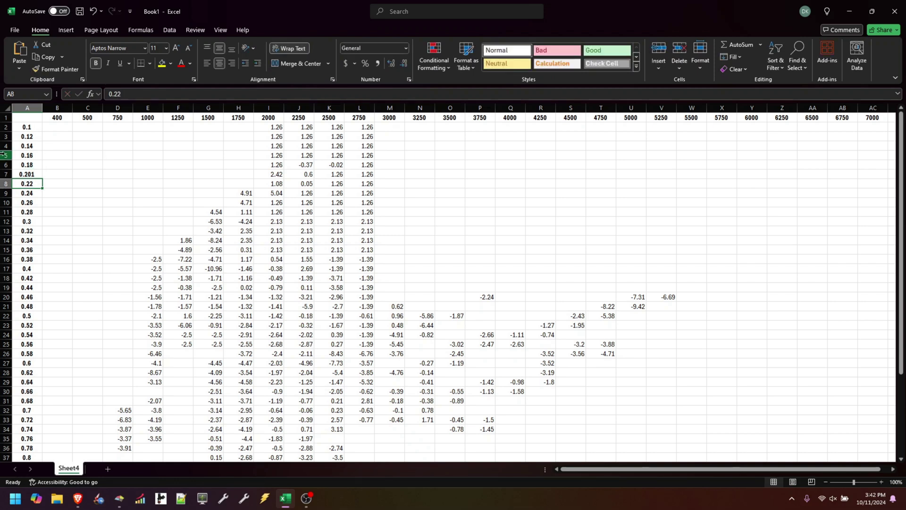
# - Copy the entire edited table and return to VVE Assistant
pyautogui.click(22, 152)
pyautogui.hotkey('ctrl', 'a')
pyautogui.hotkey('ctrl', 'c')
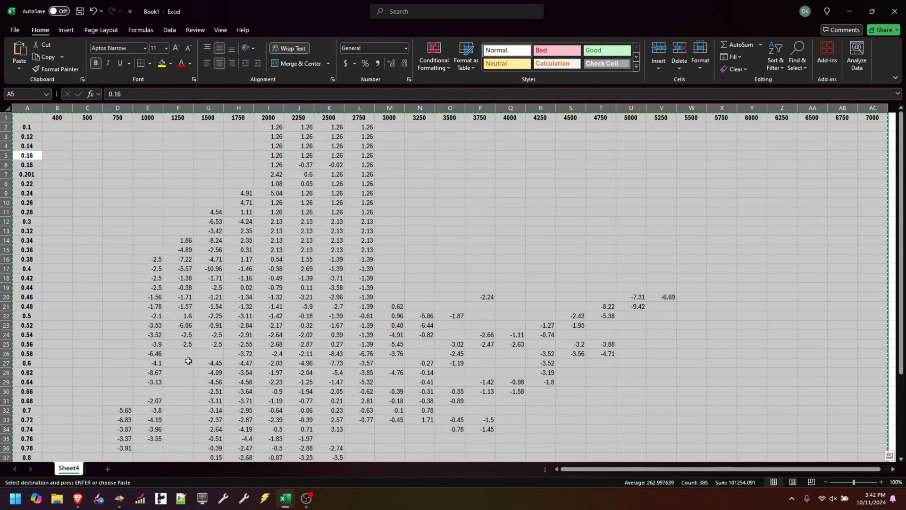
pyautogui.click(119, 498)
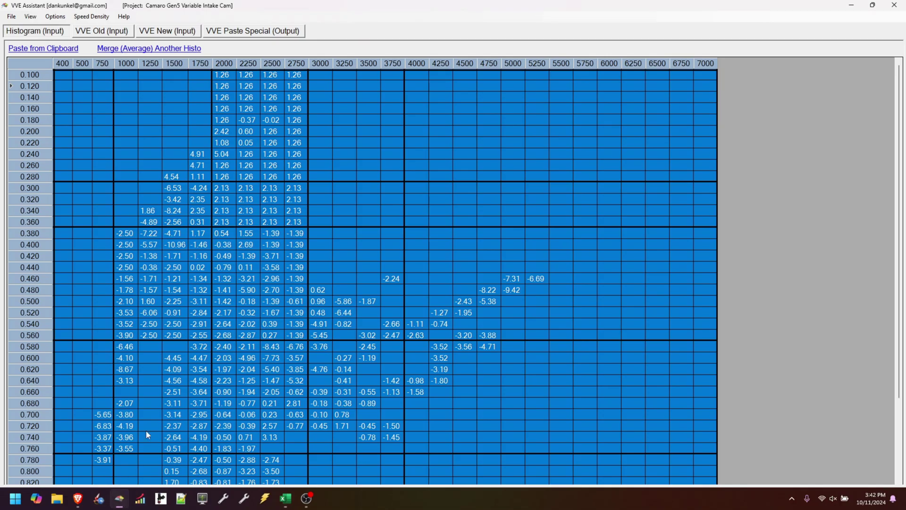
pyautogui.click(49, 49)
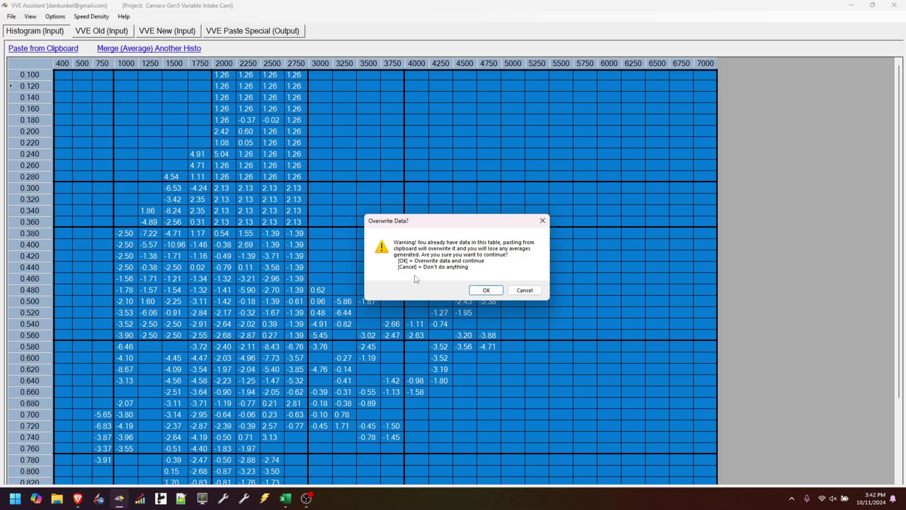
pyautogui.click(481, 291)
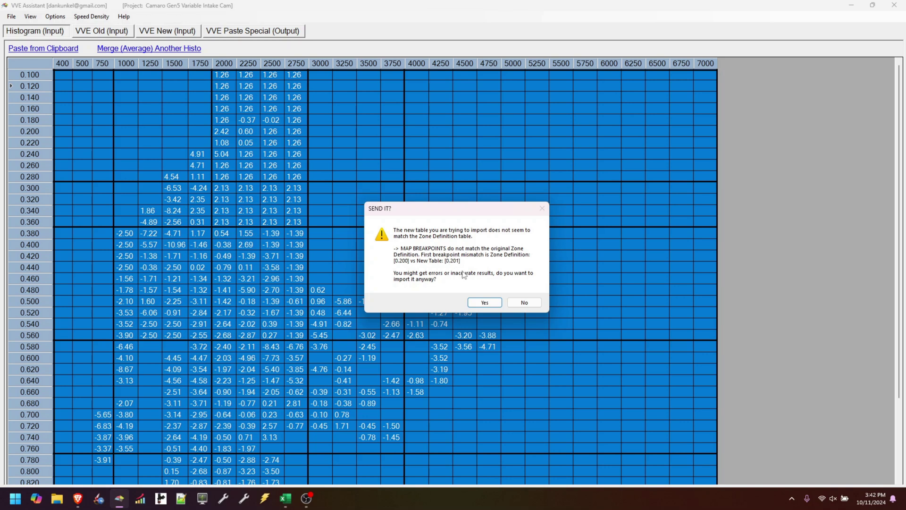
pyautogui.click(523, 304)
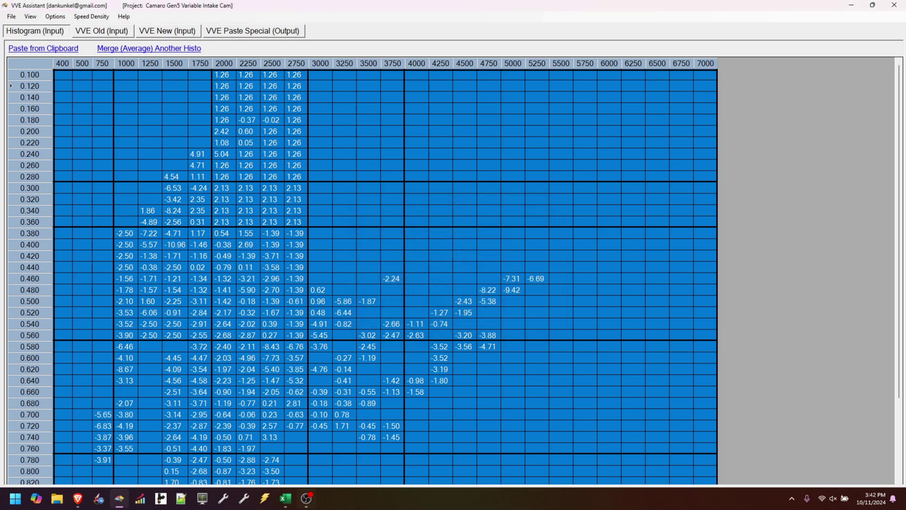
# - Back in Excel, change cell A7 from 0.201 back to 0.2
pyautogui.click(285, 498)
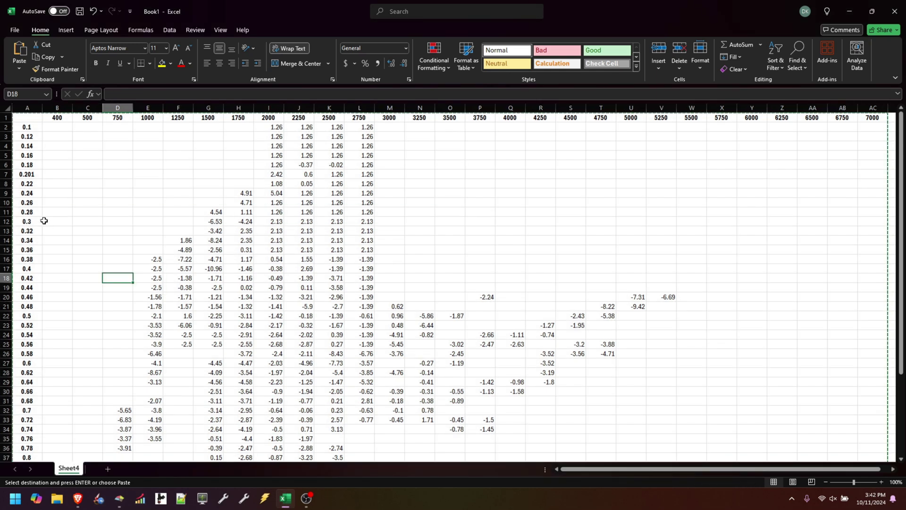
pyautogui.doubleClick(27, 174)
pyautogui.click(143, 94)
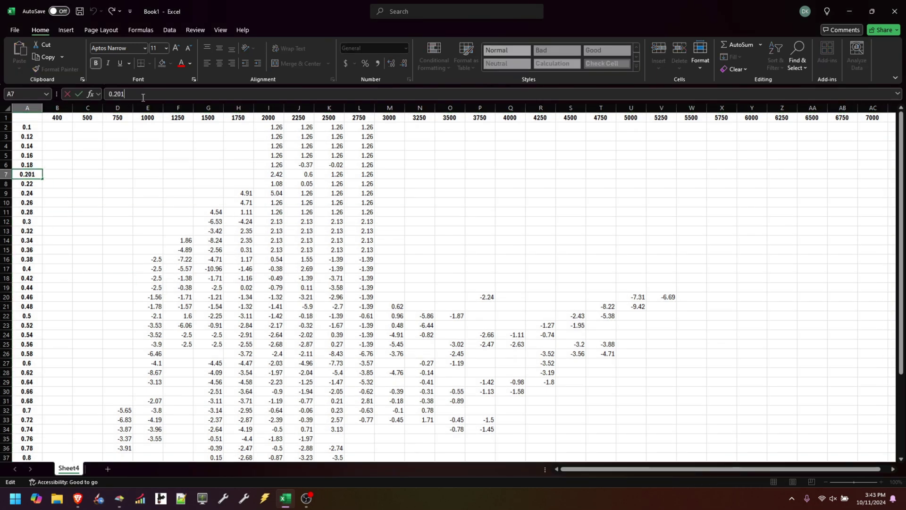
pyautogui.press('BackSpace')
pyautogui.press('BackSpace')
pyautogui.press('Return')
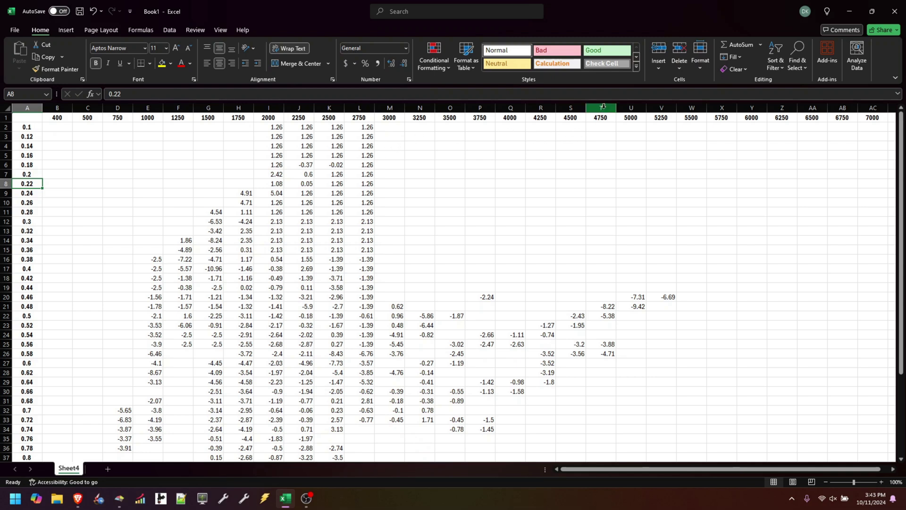
# - Delete the 4750 RPM column and copy the whole table
pyautogui.rightClick(604, 111)
pyautogui.click(649, 215)
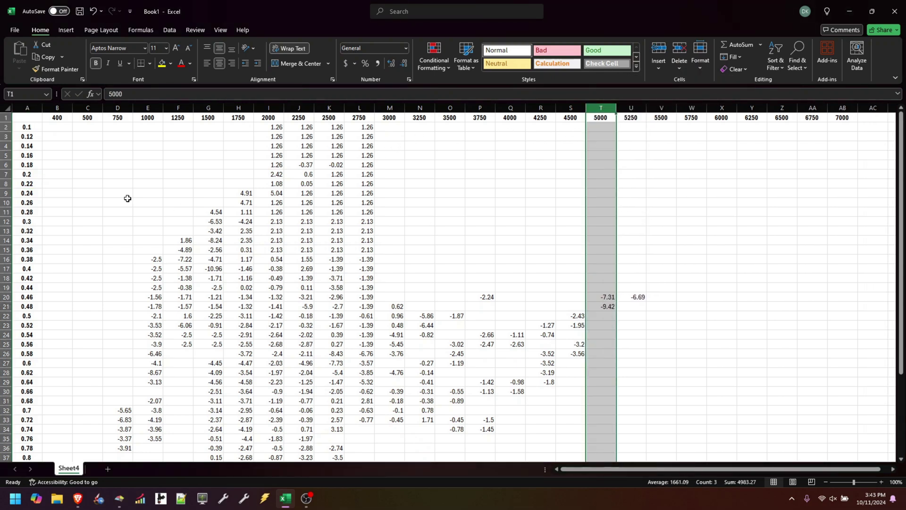
pyautogui.click(24, 214)
pyautogui.hotkey('ctrl', 'a')
pyautogui.hotkey('ctrl', 'c')
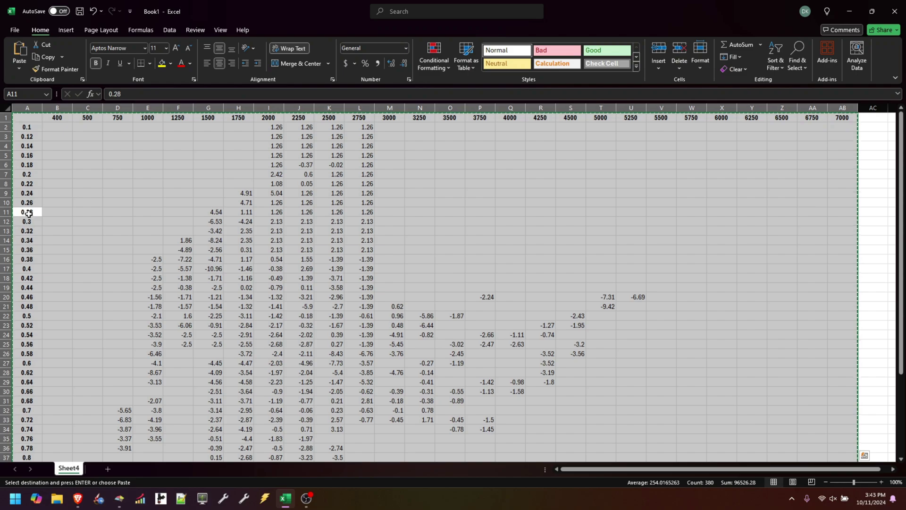
# - Paste the Excel table into the histogram, confirm the overwrite, and decline the too-few-columns import
pyautogui.click(119, 502)
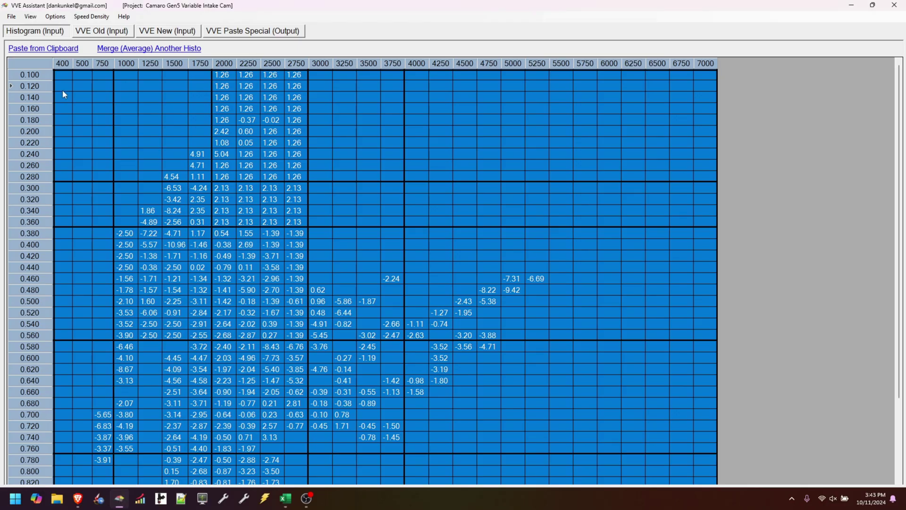
pyautogui.click(59, 49)
pyautogui.click(479, 291)
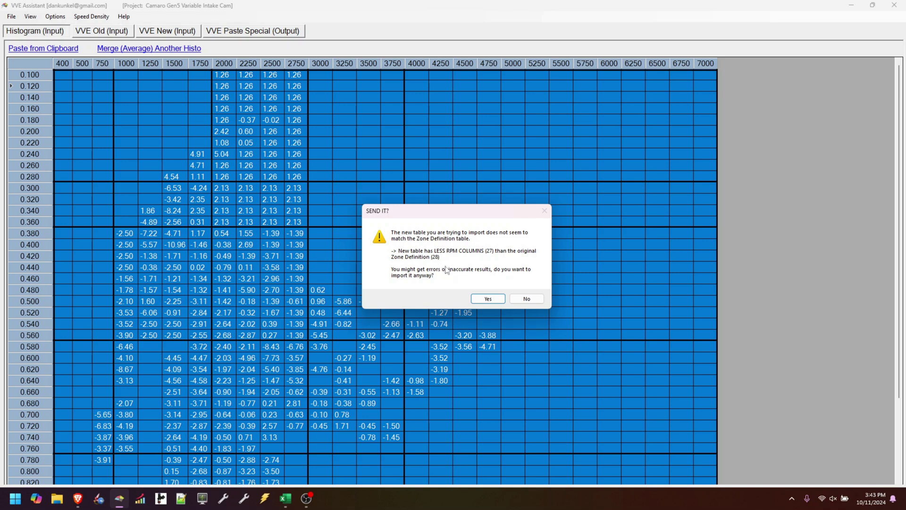
pyautogui.click(521, 300)
pyautogui.click(521, 302)
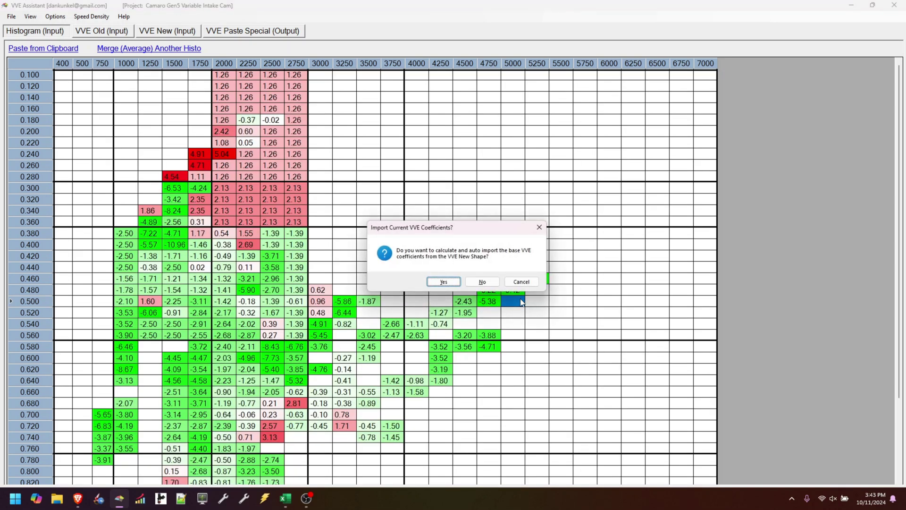
# - Accept the base VVE coefficient import and select the intake cam RPM coefficient in Interactive Mode
pyautogui.press('Tab')
pyautogui.hotkey('shift', 'Tab')
pyautogui.press('Return')
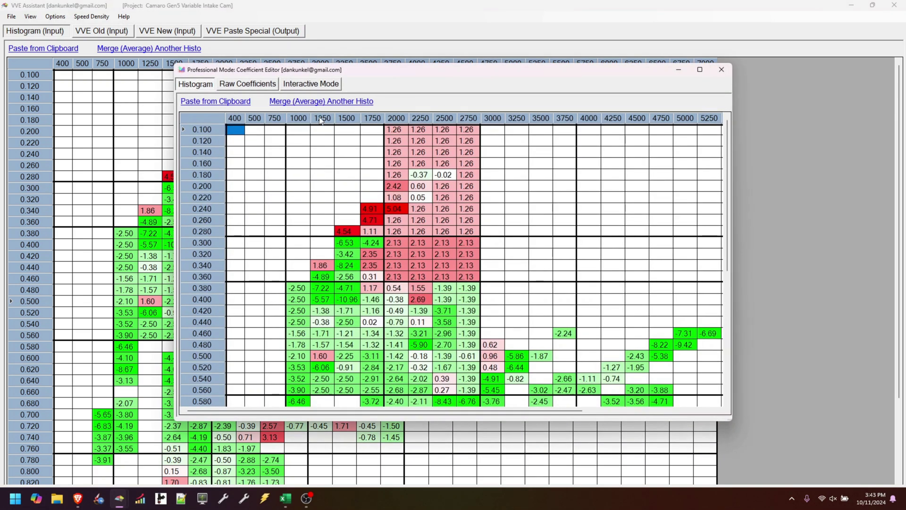
pyautogui.click(305, 84)
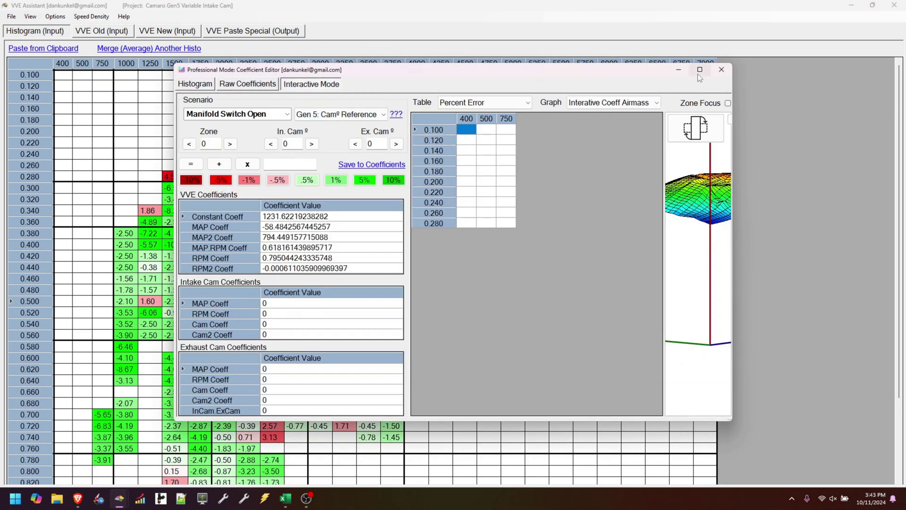
pyautogui.click(299, 315)
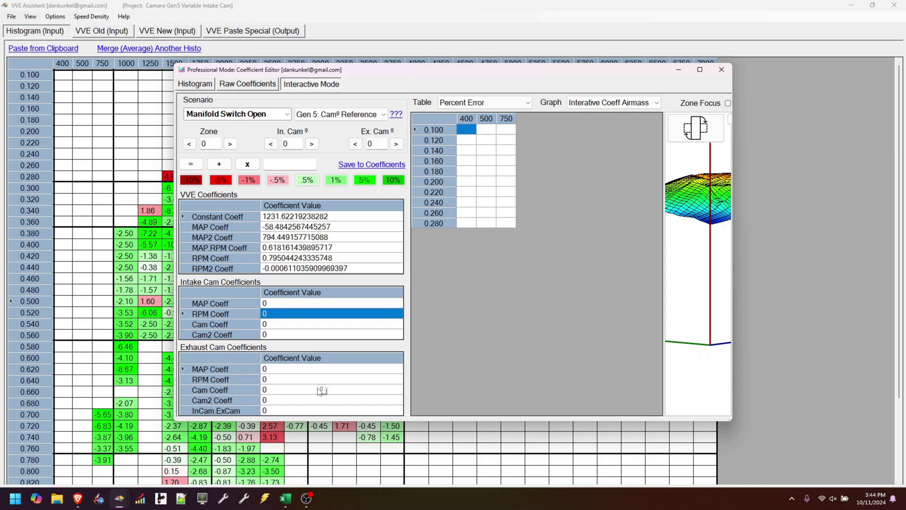
# - Close the Professional Mode coefficient editor and switch to the VVE Paste Special (Output) table, coefficient 10
pyautogui.click(721, 70)
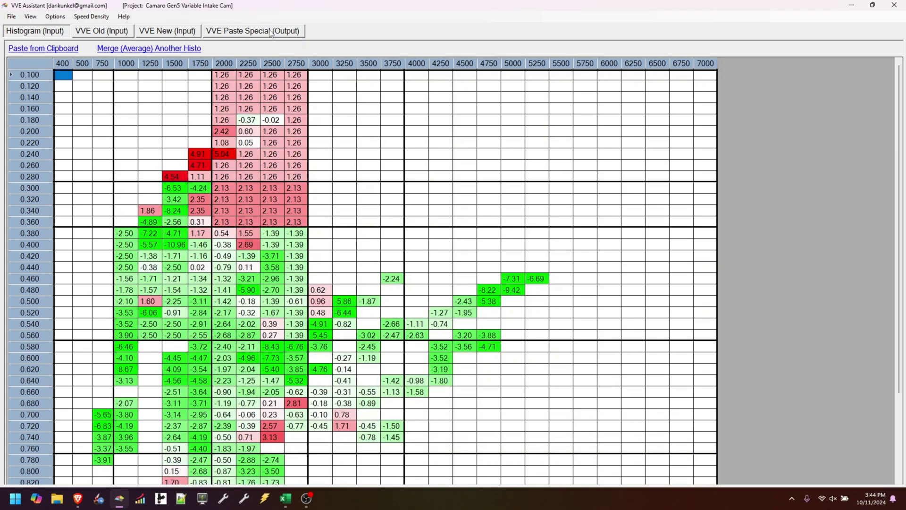
pyautogui.click(270, 32)
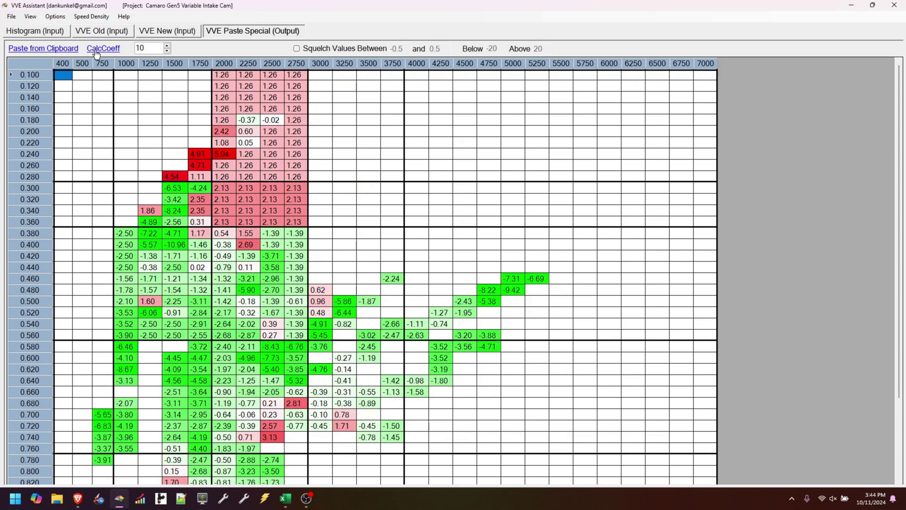